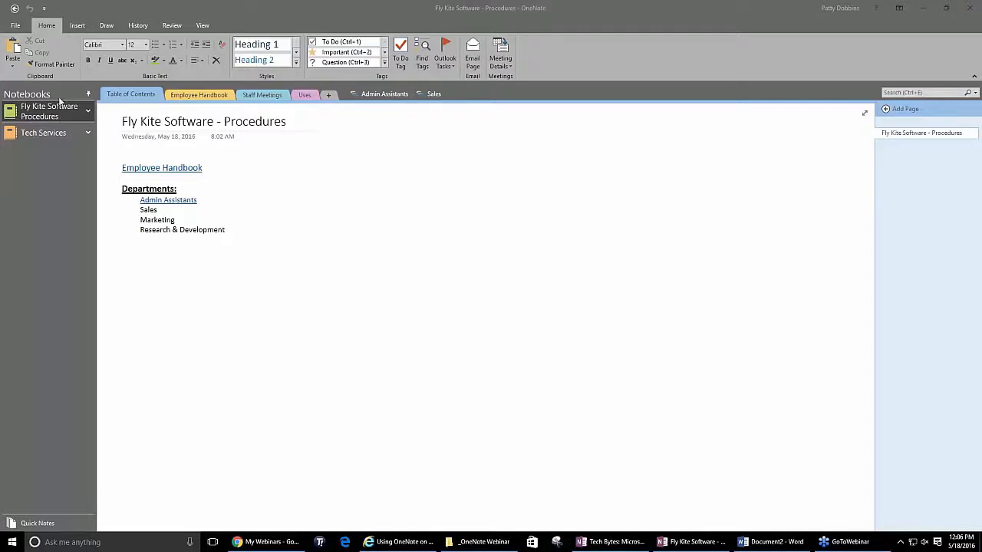
Review the Browse and This PC storage locations for a new notebook, and return to the Procedures page without creating one
{"action": "left_click", "coordinate": [15, 27]}
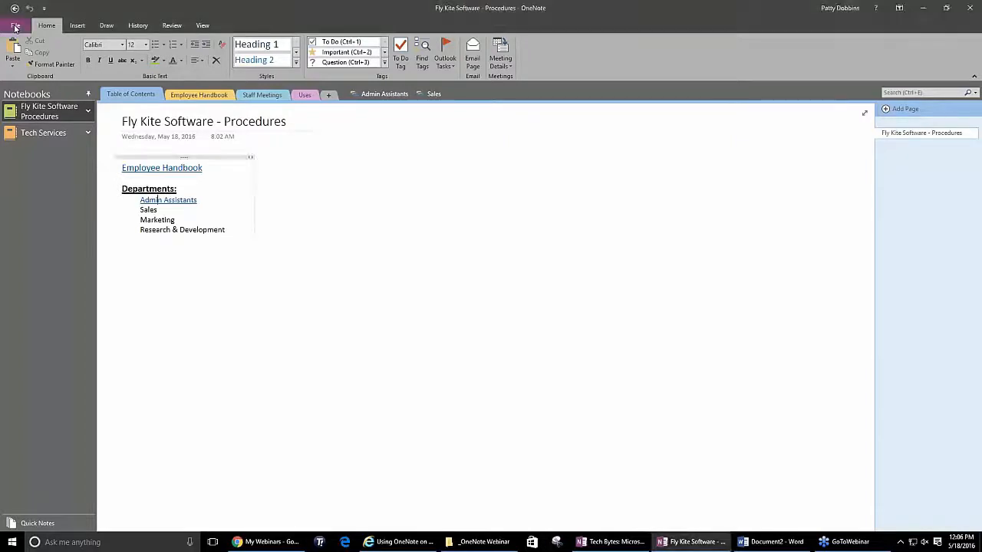
{"action": "left_click", "coordinate": [16, 27]}
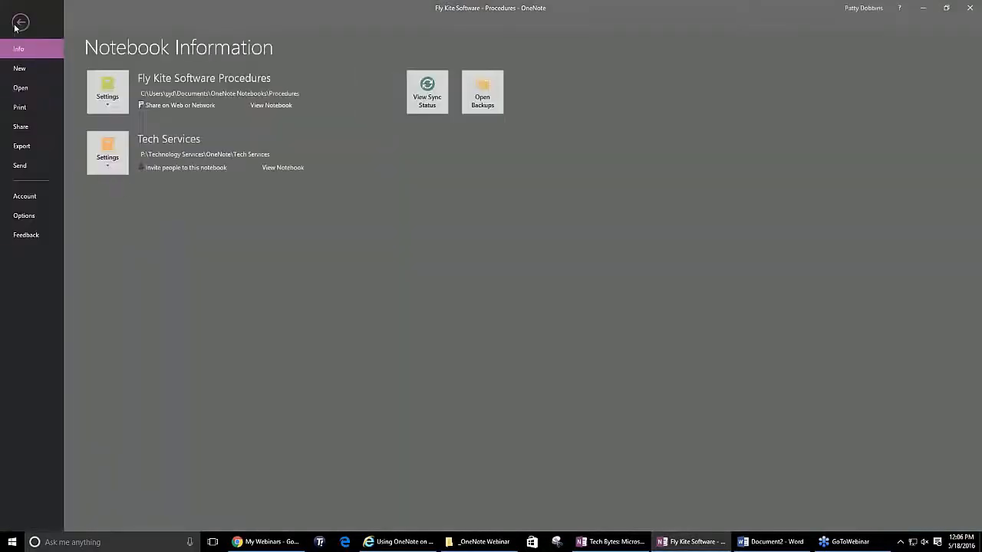
{"action": "left_click", "coordinate": [32, 70]}
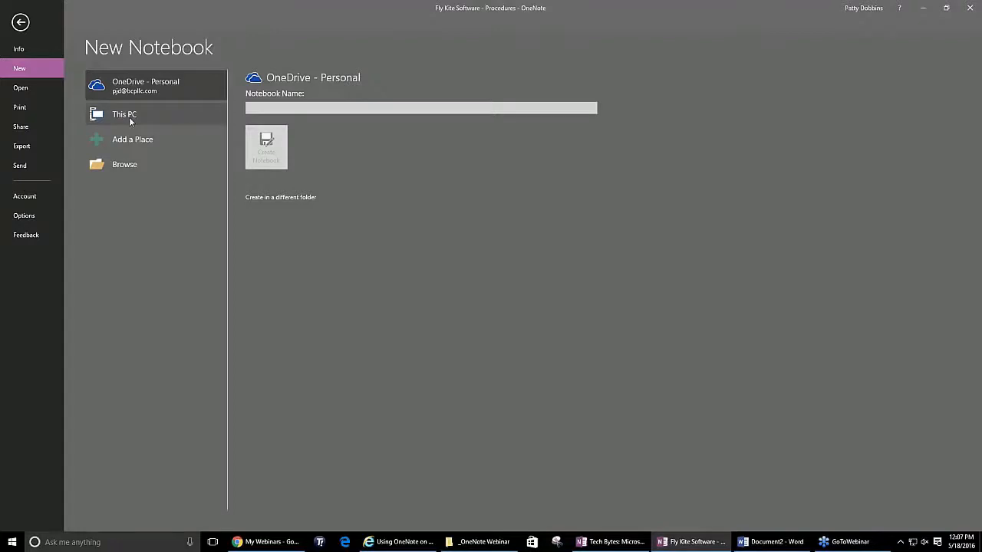
{"action": "left_click", "coordinate": [133, 160]}
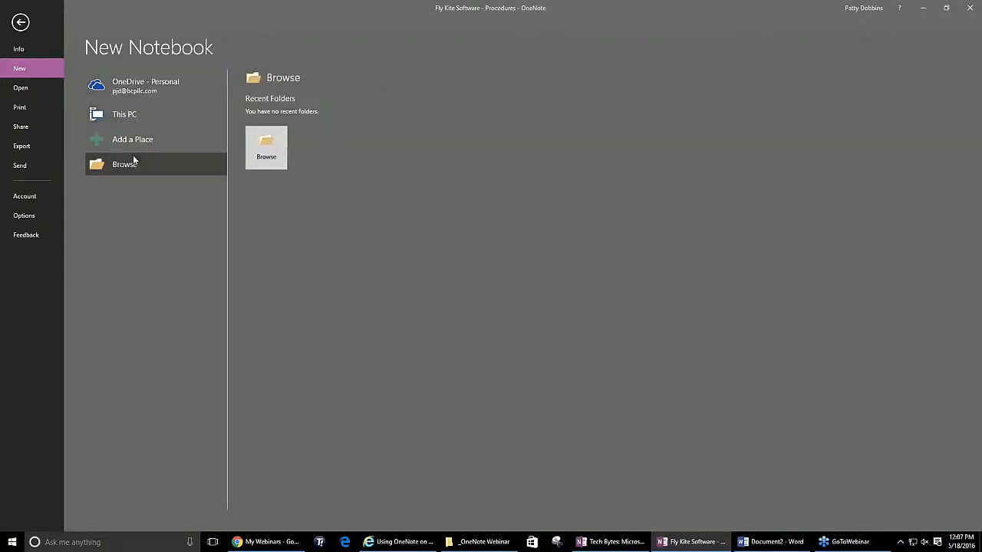
{"action": "left_click", "coordinate": [132, 117]}
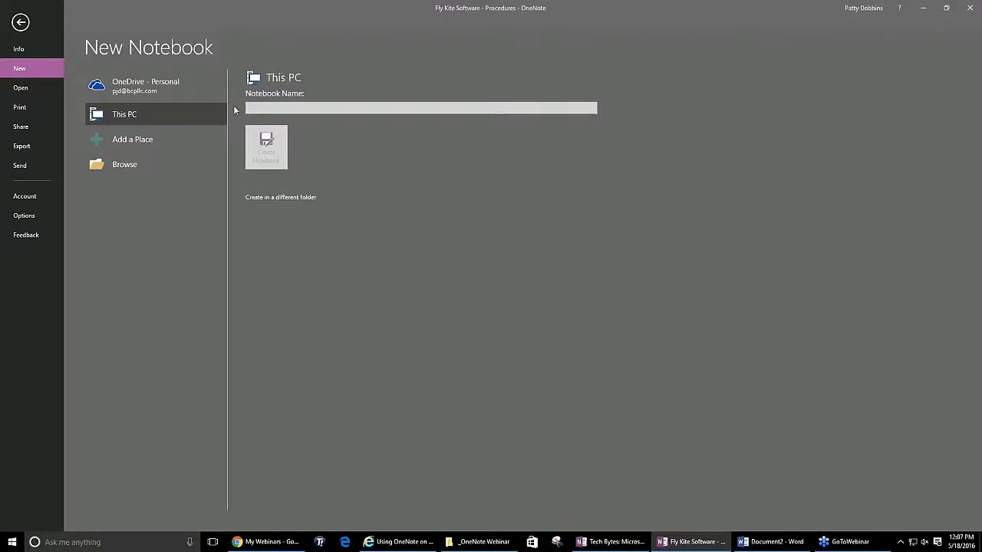
{"action": "left_click", "coordinate": [19, 23]}
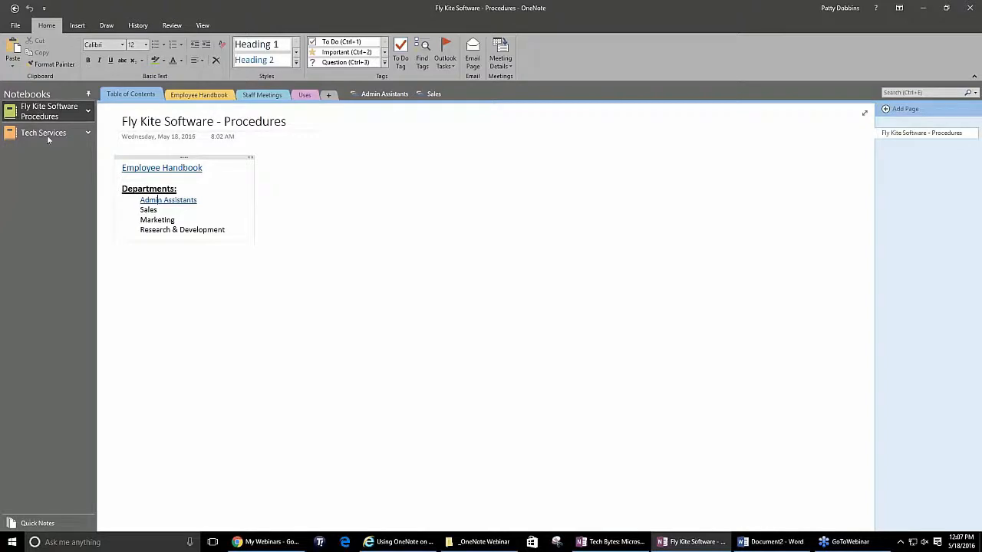
Expand the Fly Kite Software Procedures notebook's section list and add a new section named Tech Bytes
{"action": "left_click", "coordinate": [88, 113]}
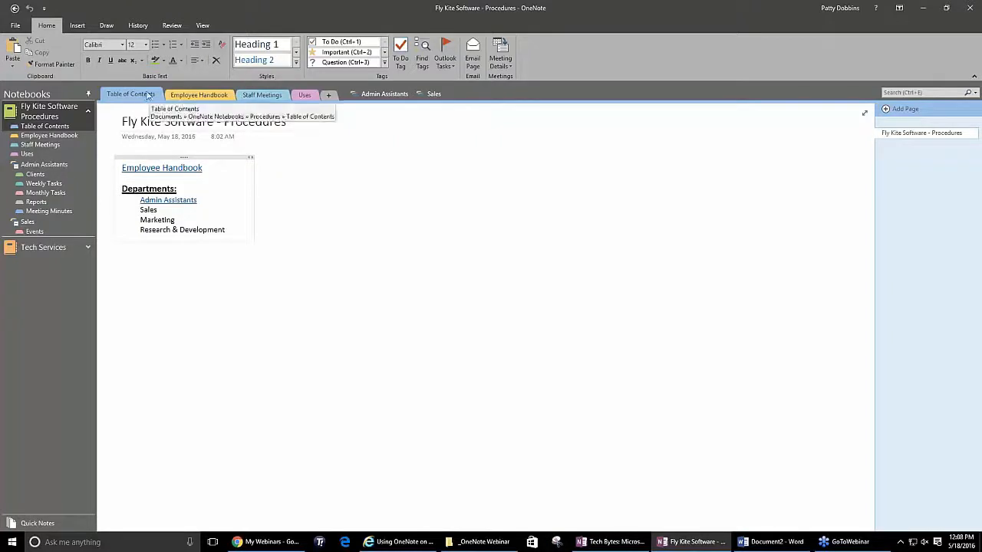
{"action": "left_click", "coordinate": [331, 97]}
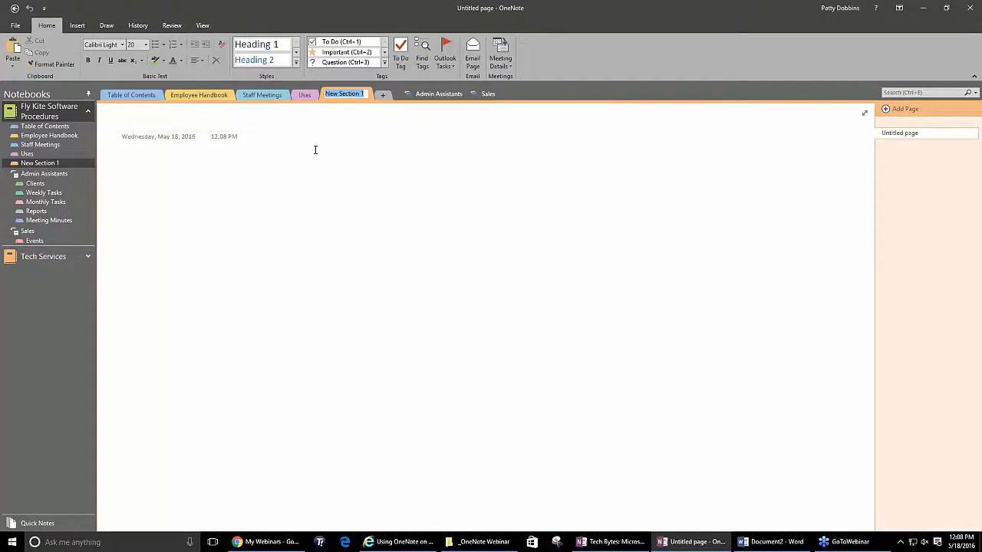
{"action": "type", "text": "Tech Bytes"}
{"action": "key", "text": "Return"}
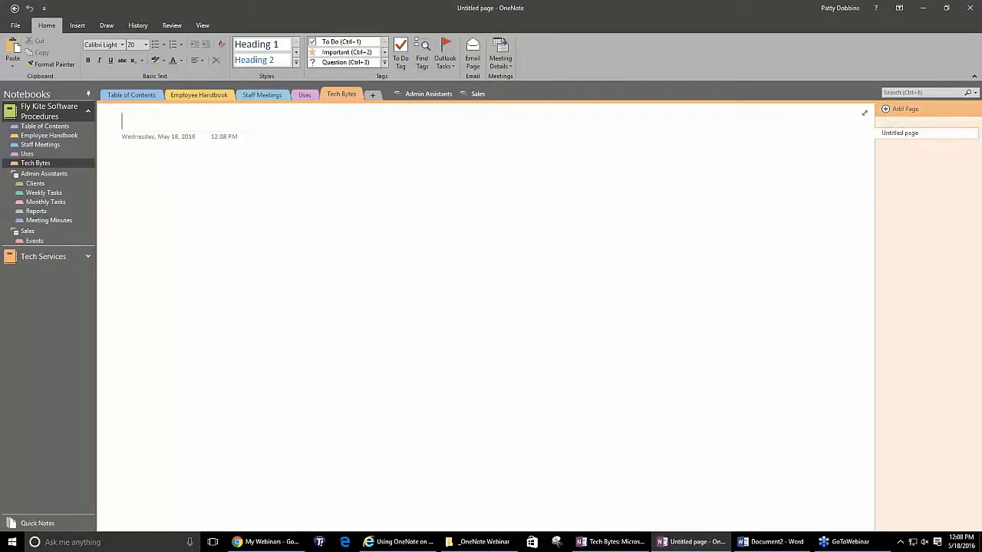
Add another page to the Tech Bytes section and title it OneNote
{"action": "left_click", "coordinate": [895, 112]}
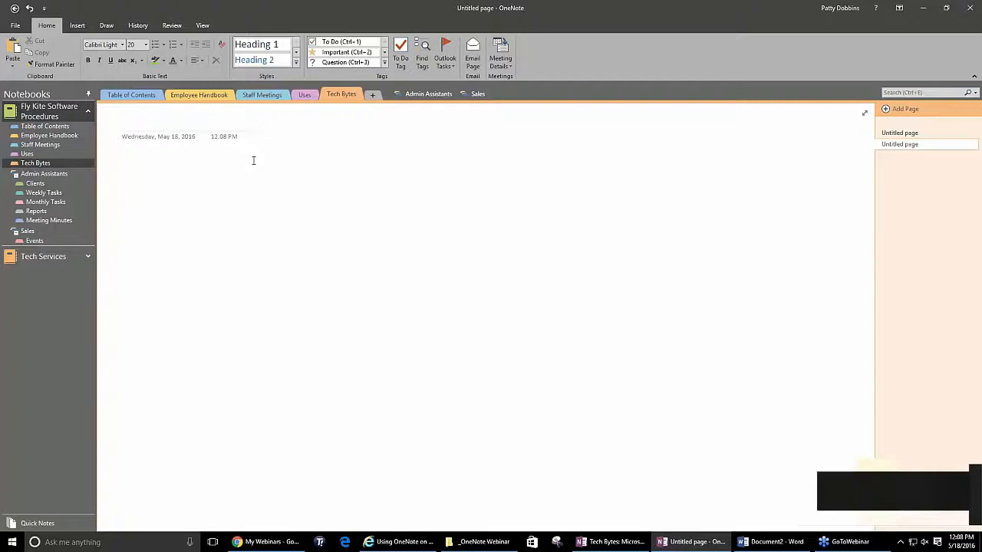
{"action": "type", "text": "One"}
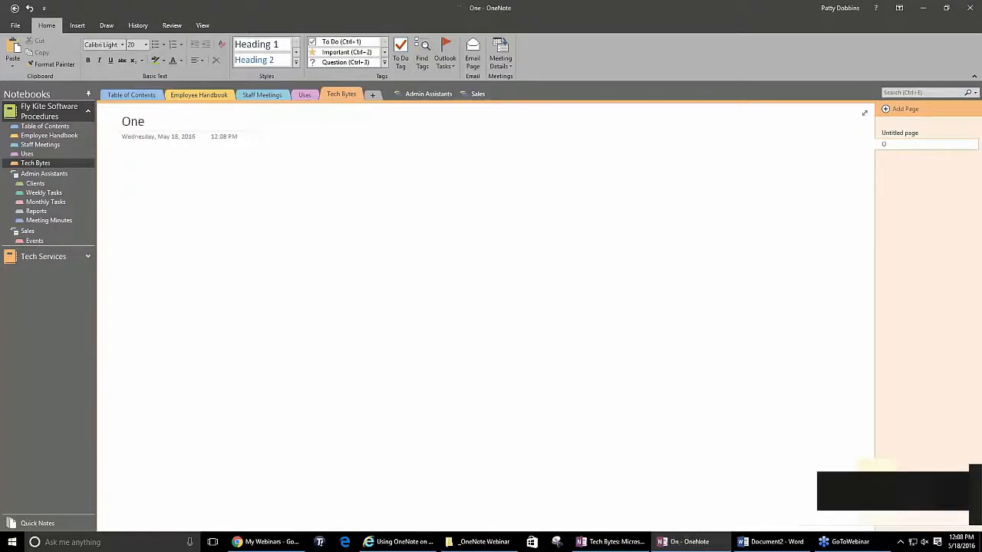
{"action": "type", "text": "Note"}
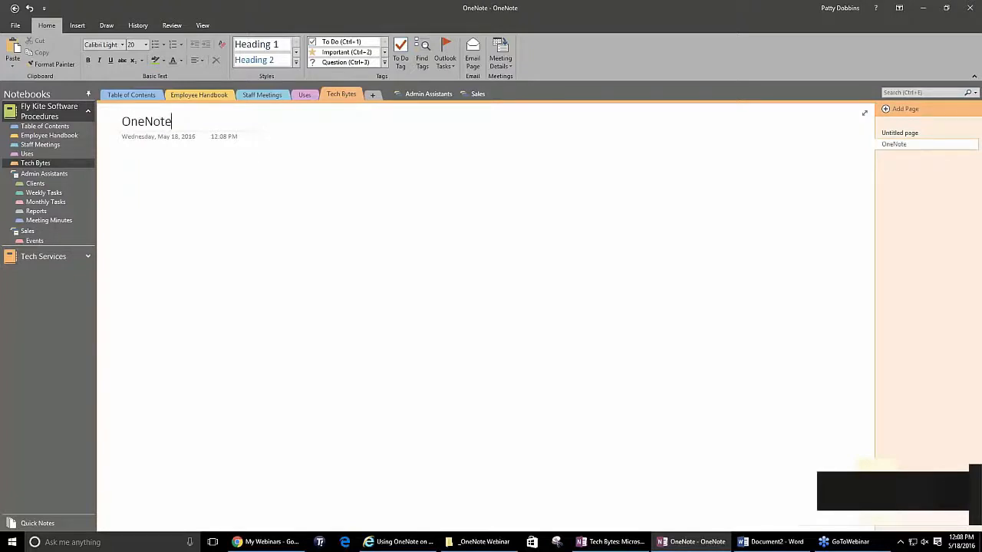
Write a note below the OneNote page title with the lines "Admin Assist" and "Weekly"
{"action": "left_click", "coordinate": [149, 167]}
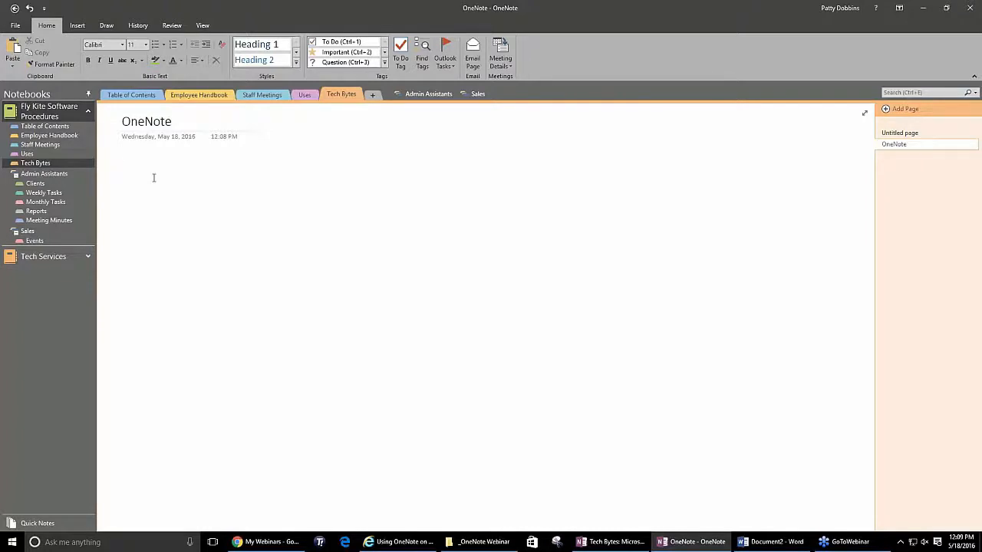
{"action": "type", "text": "Admin As"}
{"action": "type", "text": "sist "}
{"action": "type", "text": "Weekly"}
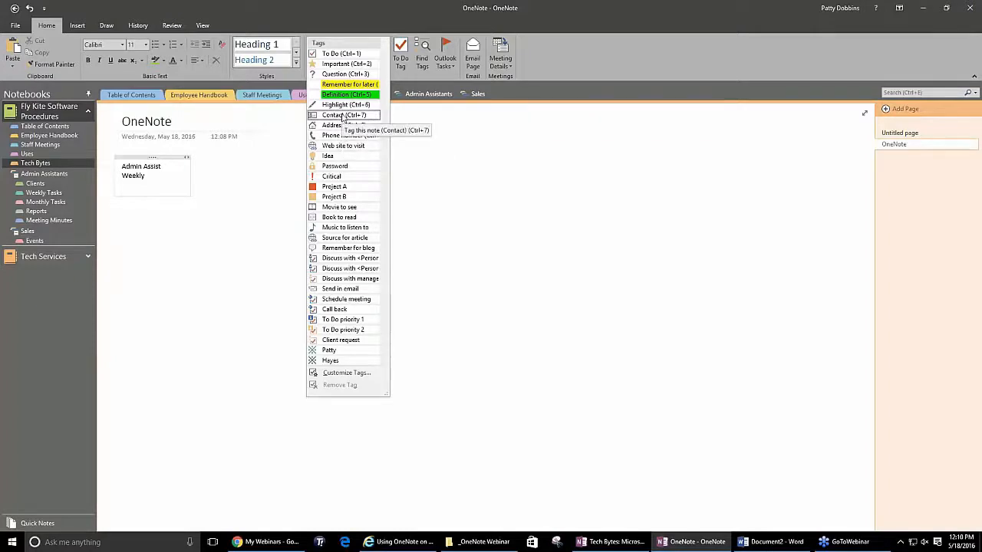
Dismiss the list of available tags and check the notebook's tags summary, closing it again
{"action": "left_click", "coordinate": [400, 185]}
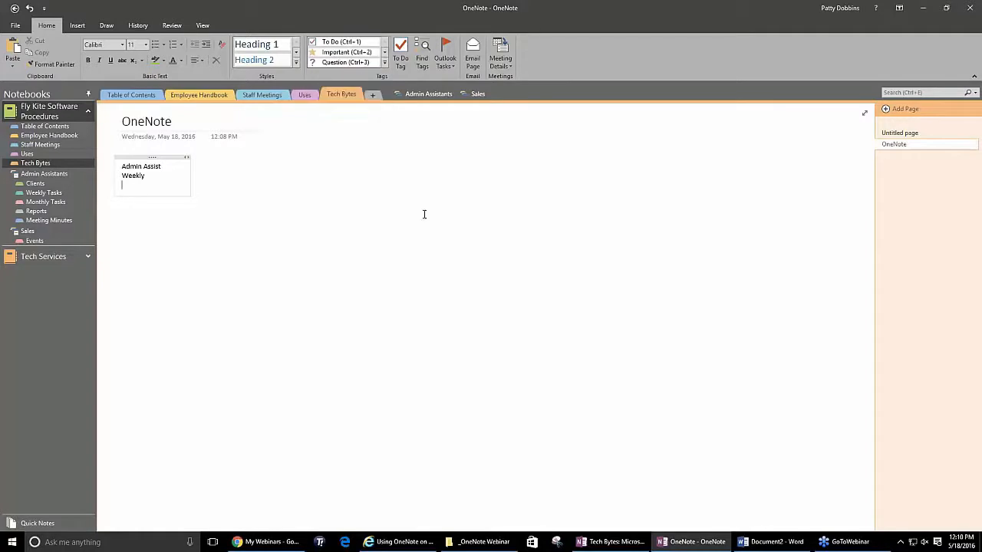
{"action": "left_click", "coordinate": [423, 61]}
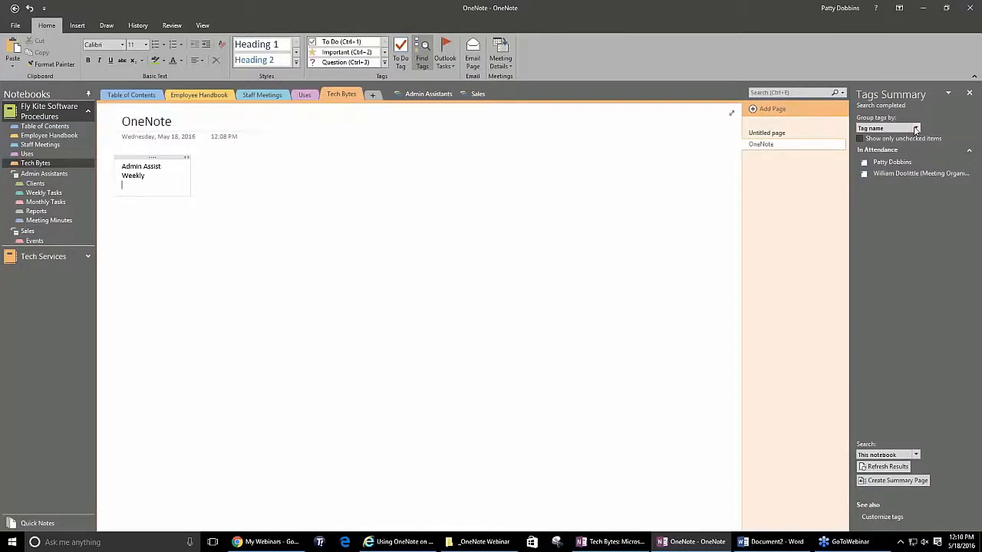
{"action": "left_click", "coordinate": [969, 93]}
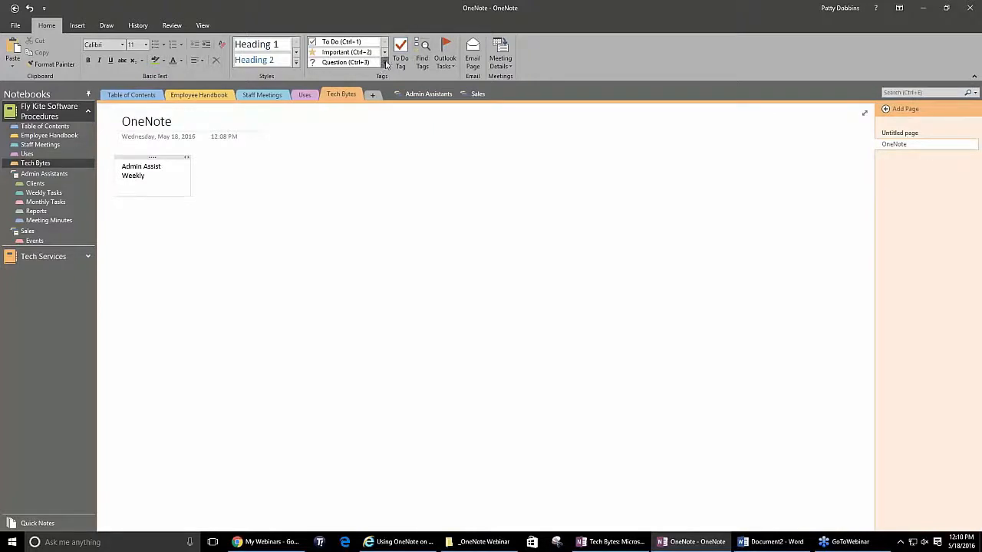
Add a To Do item reading "Set up for today's webinar" below the Weekly line and mark it complete
{"action": "left_click", "coordinate": [385, 62]}
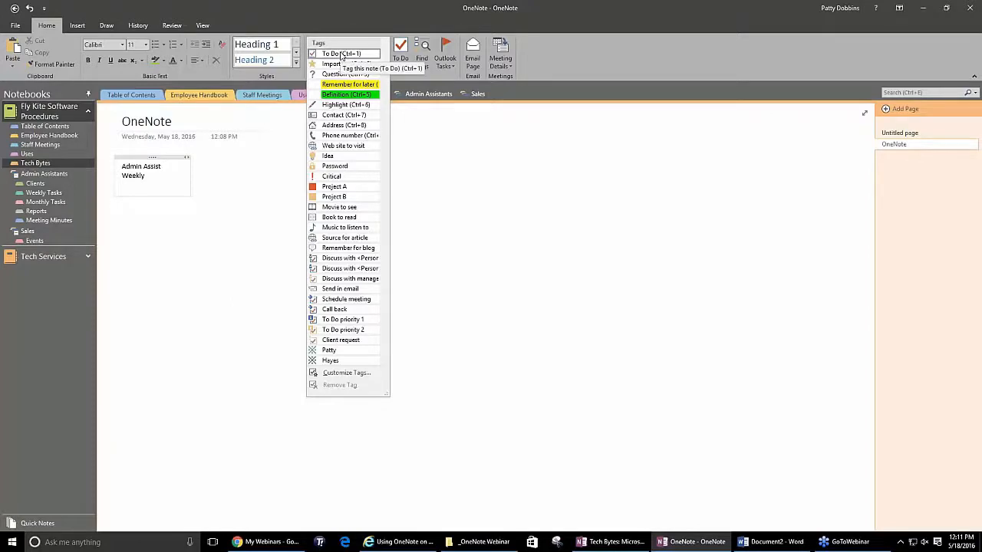
{"action": "left_click", "coordinate": [342, 54]}
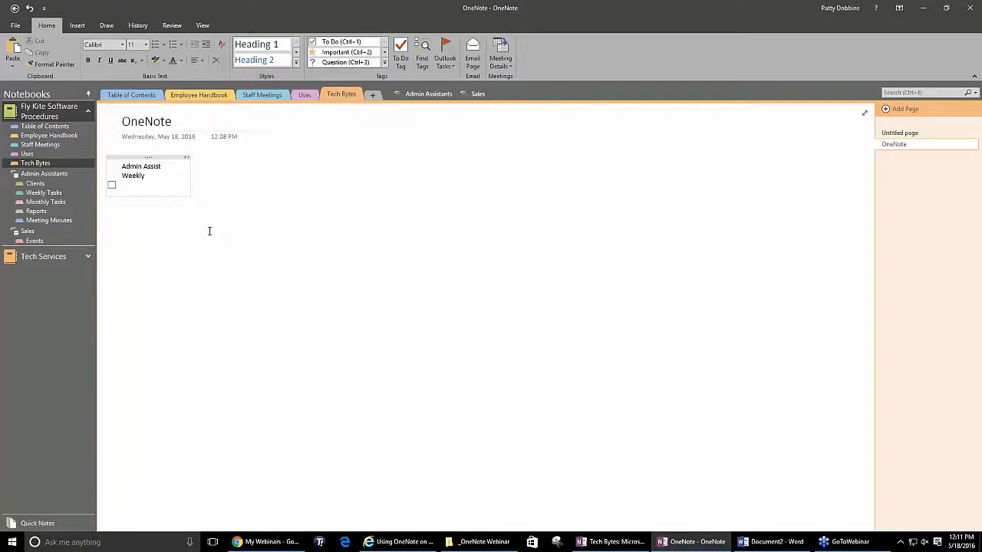
{"action": "type", "text": "Set up for today's webinar"}
{"action": "left_click", "coordinate": [208, 230]}
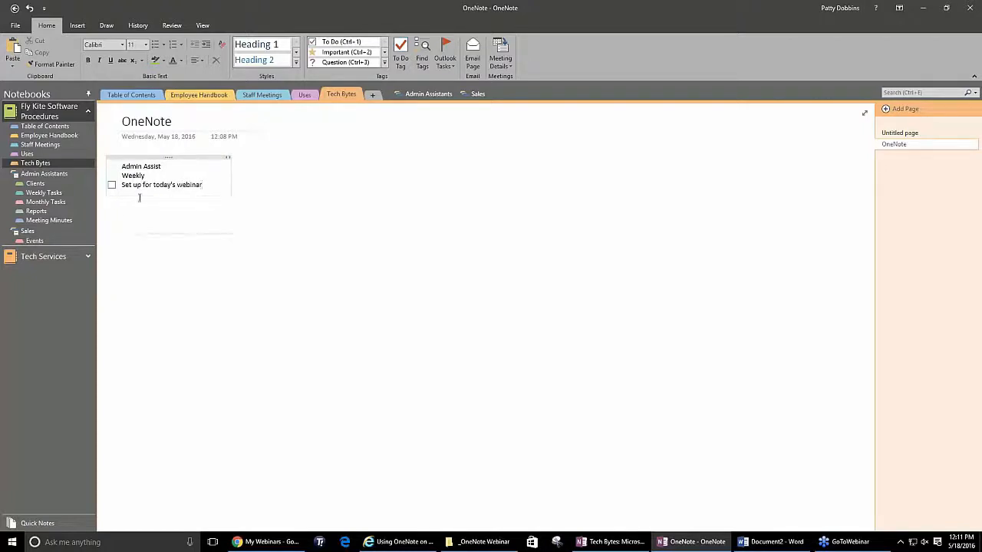
{"action": "left_click", "coordinate": [112, 185]}
Tag the Admin Assist line as Important, Question and with a custom person tag, and shift the note container to the right
{"action": "left_click", "coordinate": [120, 166]}
{"action": "left_click", "coordinate": [329, 53]}
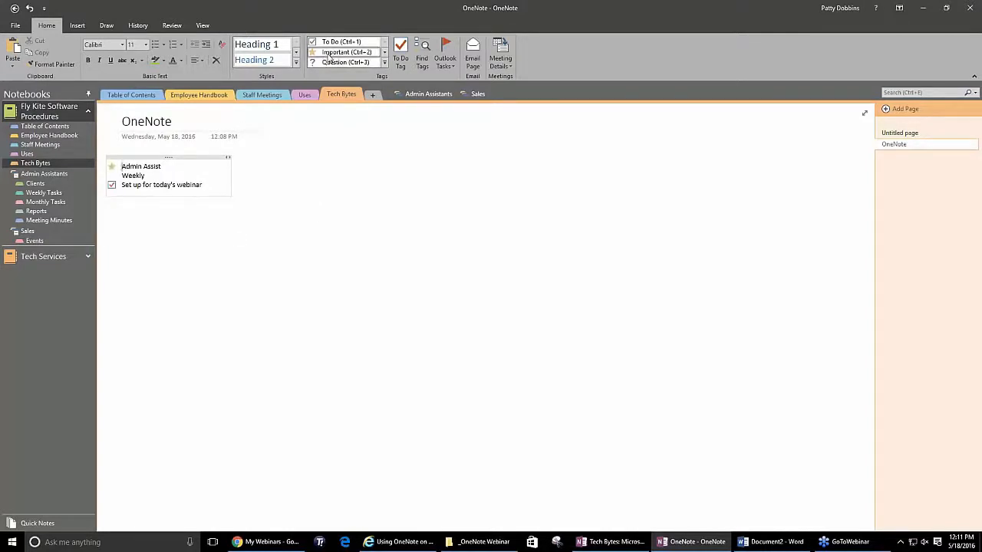
{"action": "left_click", "coordinate": [334, 63]}
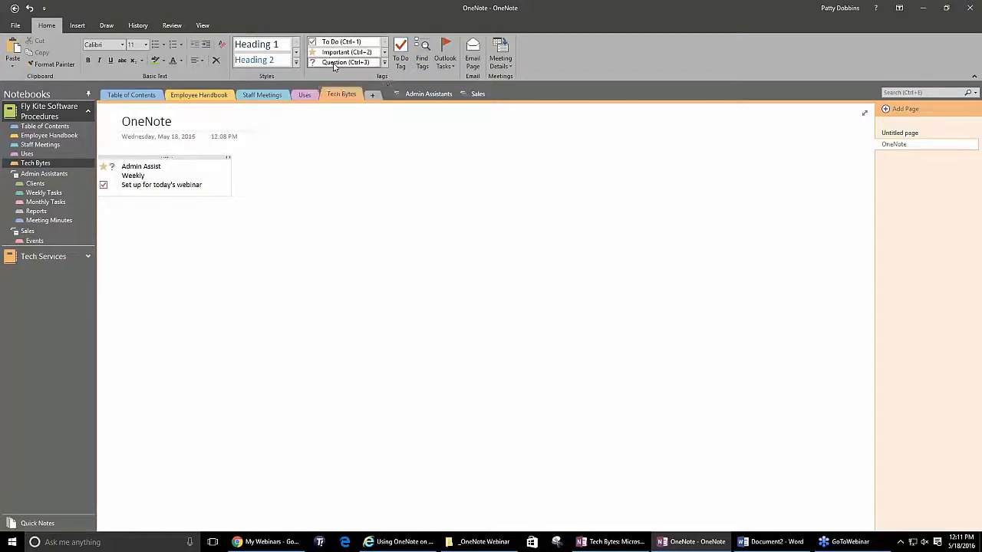
{"action": "left_click", "coordinate": [384, 64]}
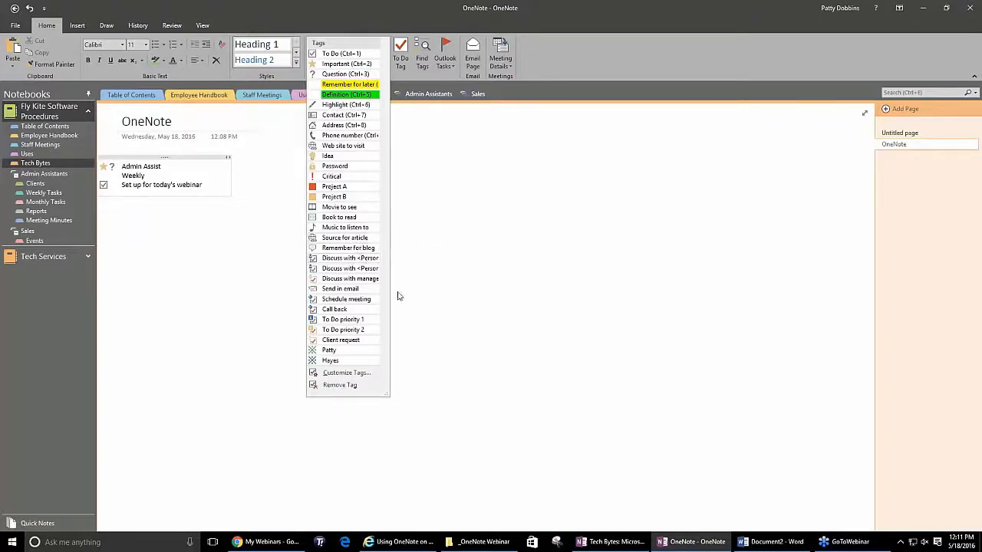
{"action": "left_click", "coordinate": [342, 361]}
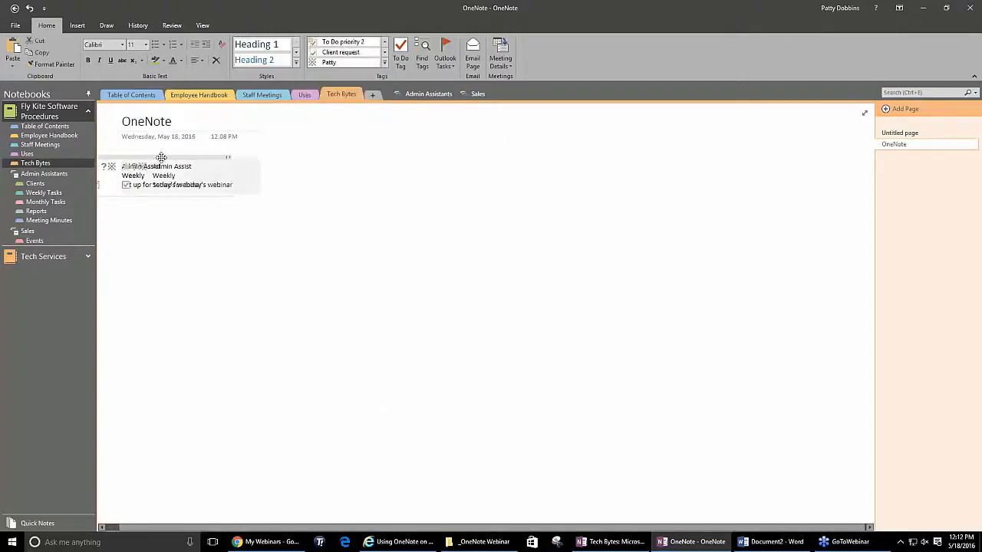
{"action": "left_click_drag", "start_coordinate": [114, 167], "coordinate": [164, 167]}
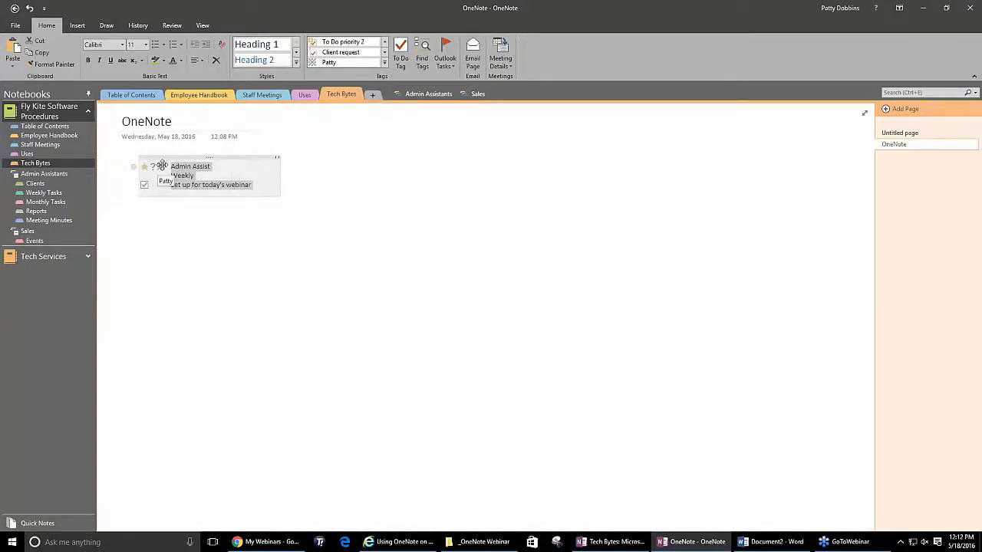
{"action": "left_click", "coordinate": [224, 165]}
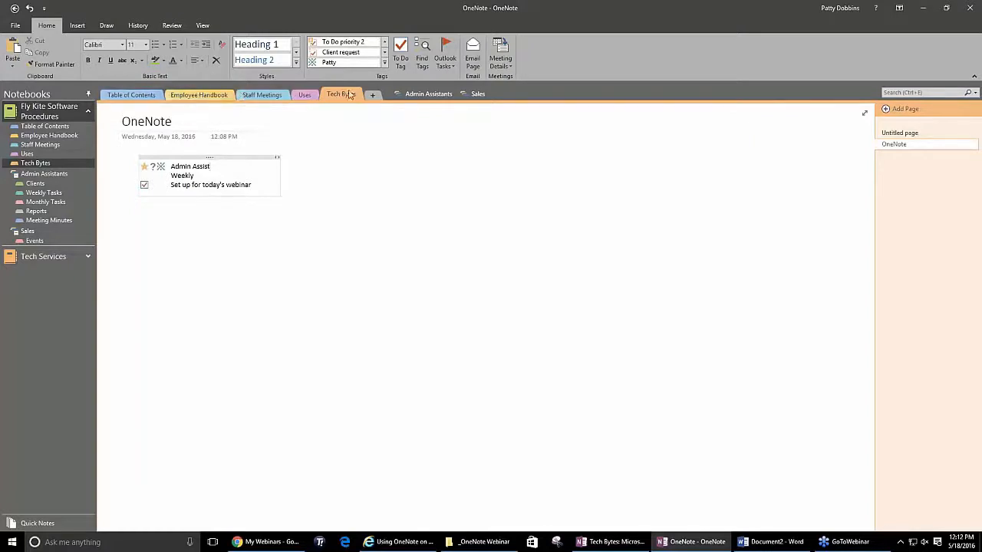
Look through the Admin Assistants section group, including Monthly Tasks, Reports, Meeting Minutes and Clients, and return to the parent group
{"action": "left_click", "coordinate": [426, 95]}
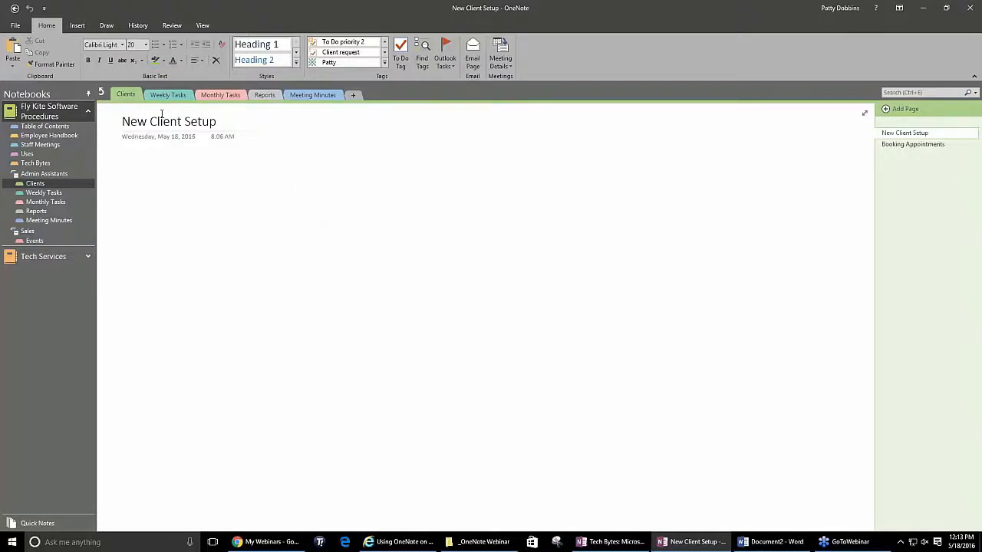
{"action": "left_click", "coordinate": [225, 98]}
{"action": "left_click", "coordinate": [264, 95]}
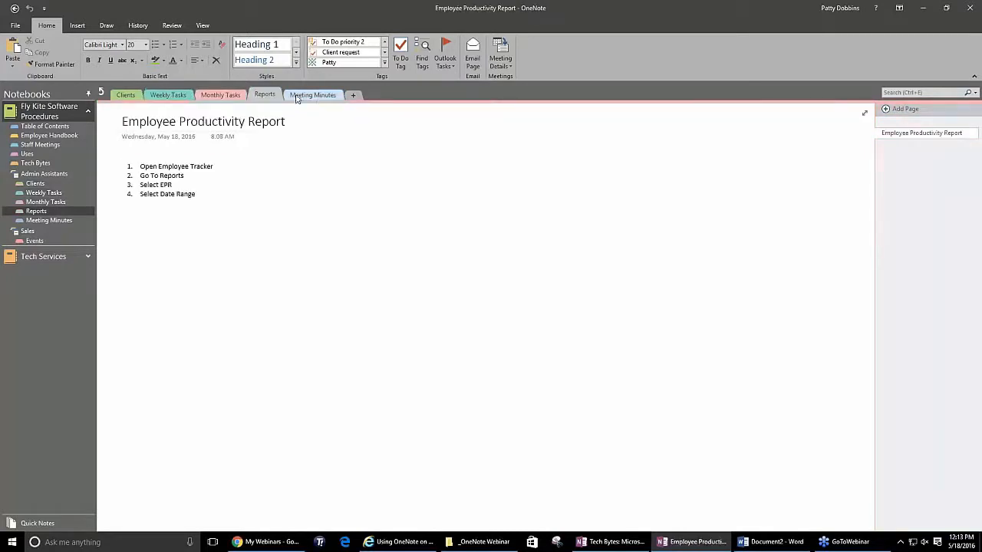
{"action": "left_click", "coordinate": [314, 95]}
{"action": "left_click", "coordinate": [129, 95]}
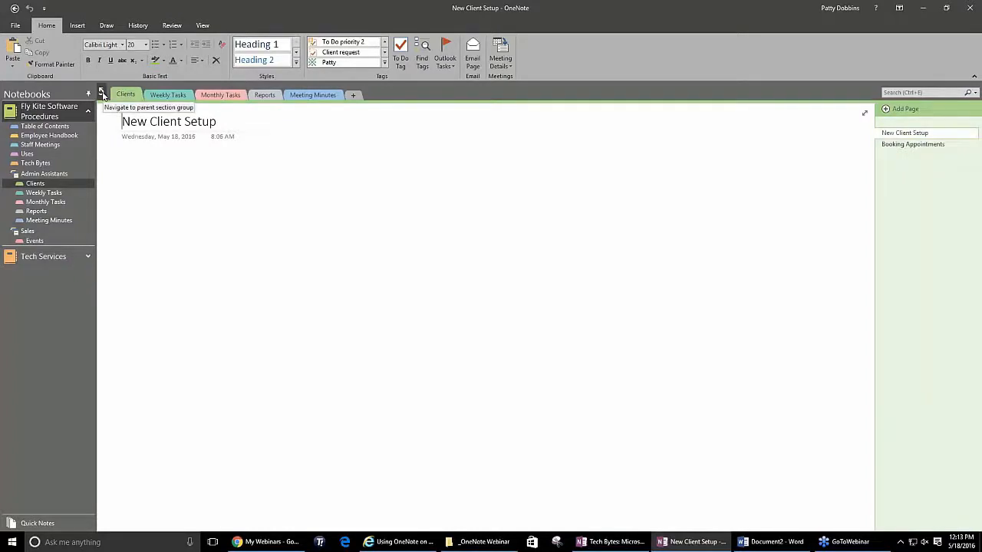
{"action": "left_click", "coordinate": [102, 94]}
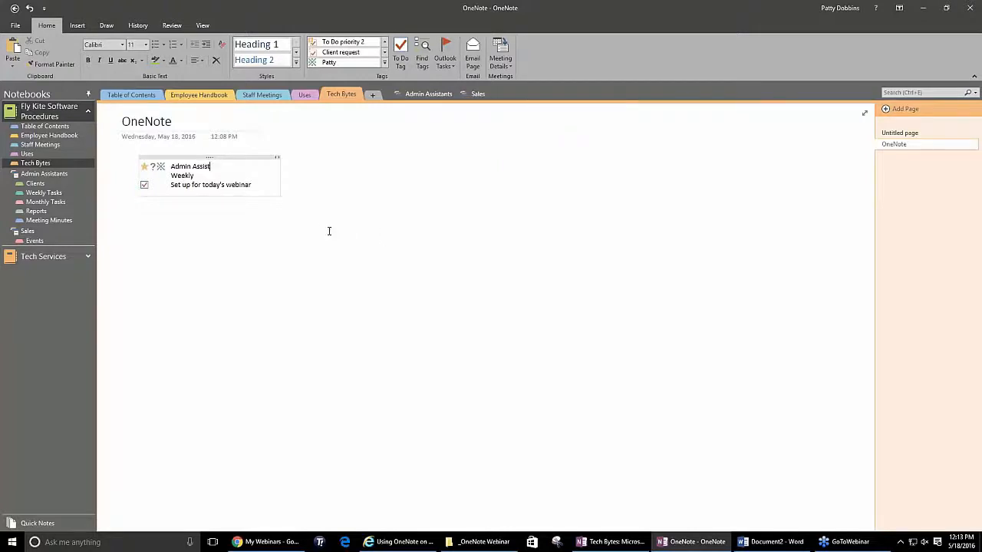
Follow the Admin Assistants link on the Table of Contents page and view the group's Meeting Minutes section
{"action": "left_click", "coordinate": [142, 96]}
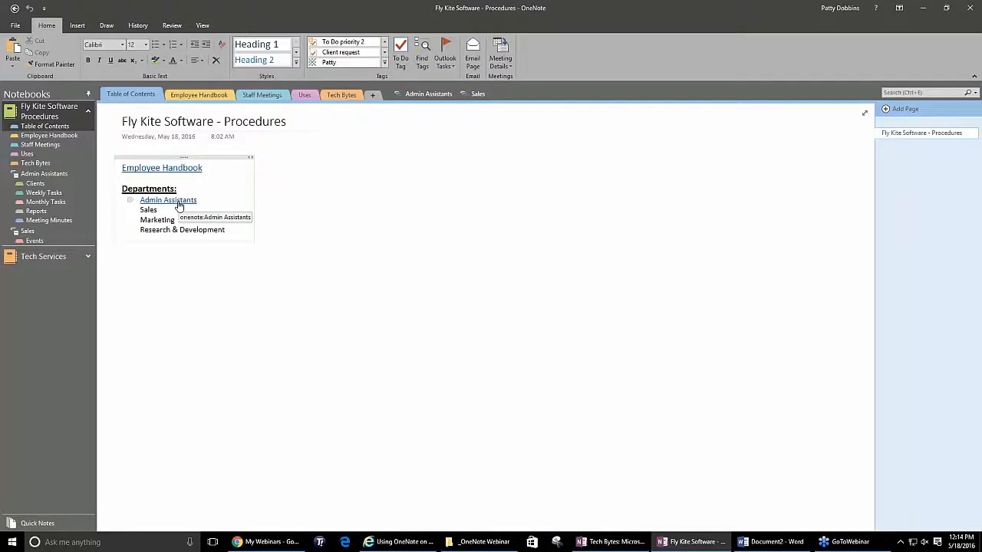
{"action": "left_click", "coordinate": [178, 206]}
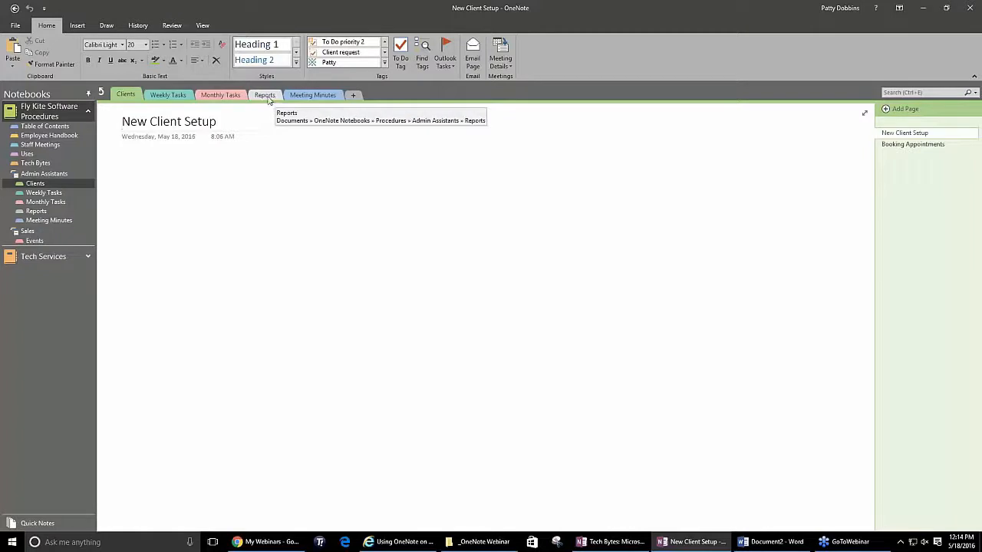
{"action": "left_click", "coordinate": [314, 99]}
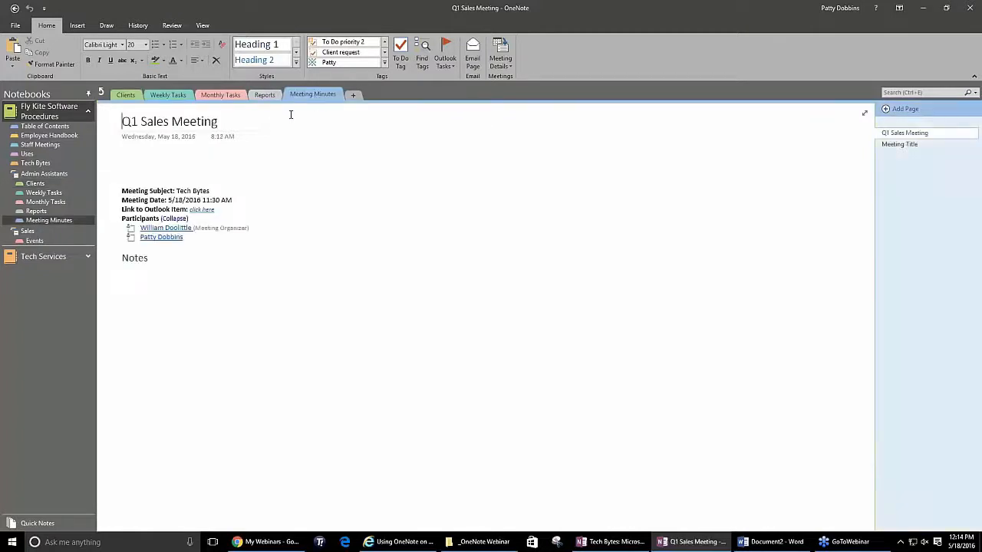
Copy the link to the Employee Productivity Report page in Reports and paste it on a new line under Admin Assistants in the Table of Contents
{"action": "left_click", "coordinate": [270, 98]}
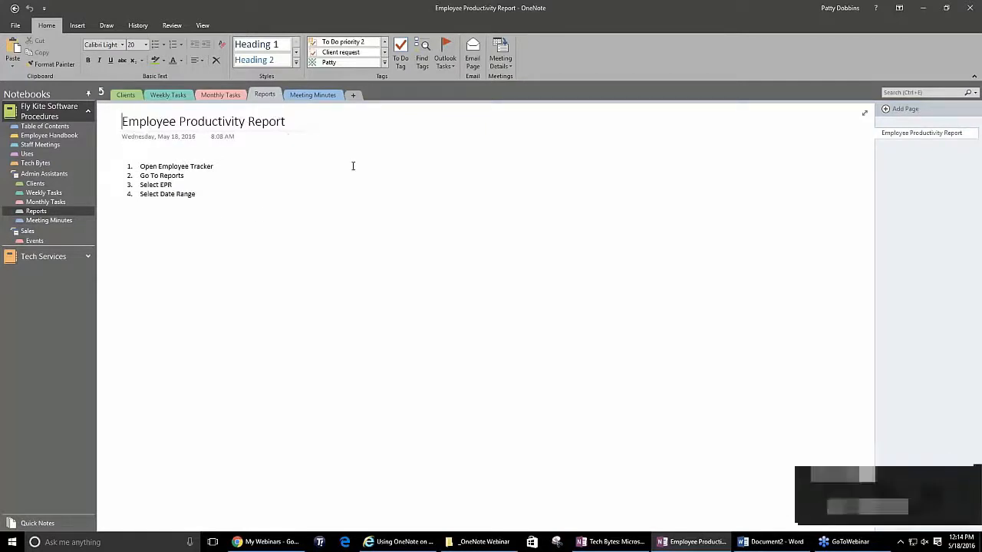
{"action": "right_click", "coordinate": [920, 135]}
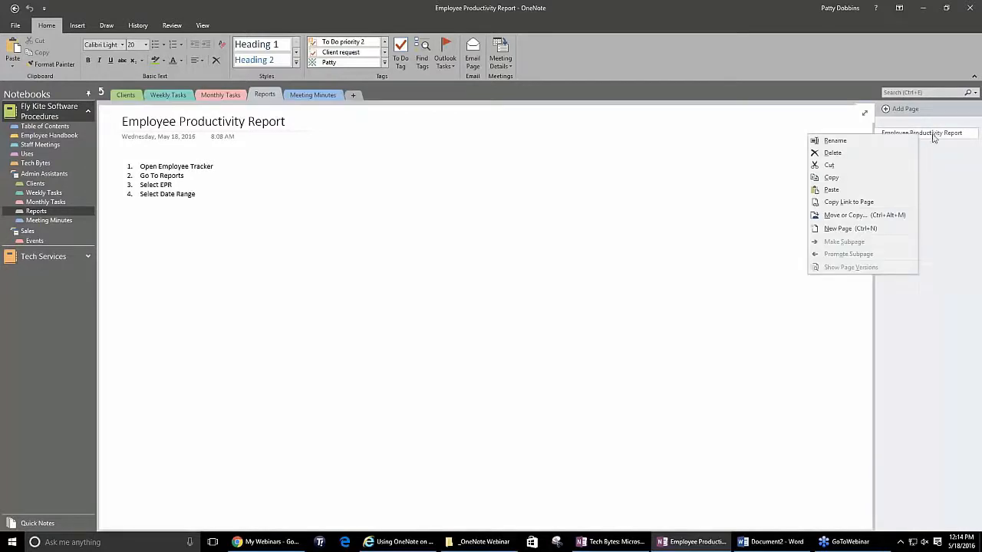
{"action": "left_click", "coordinate": [844, 204]}
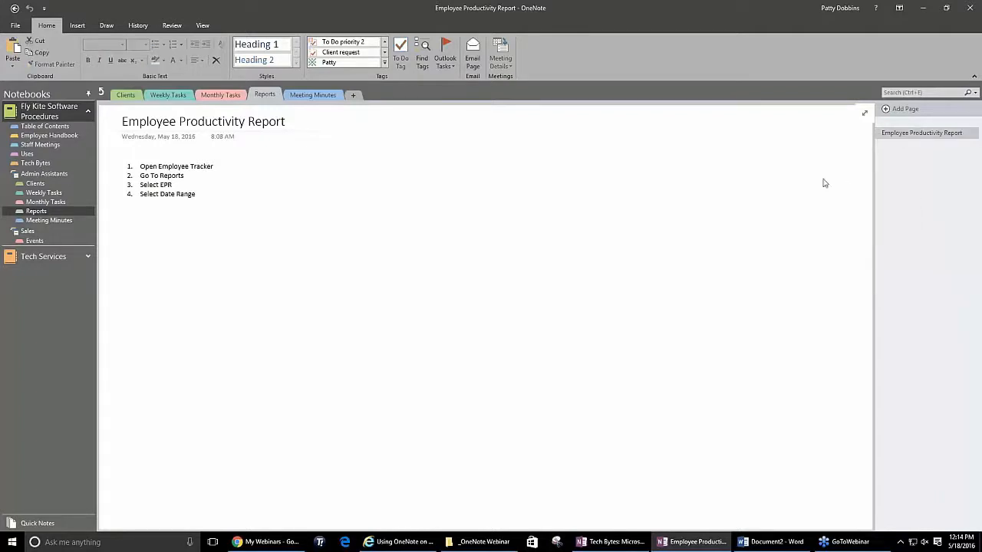
{"action": "left_click", "coordinate": [101, 90]}
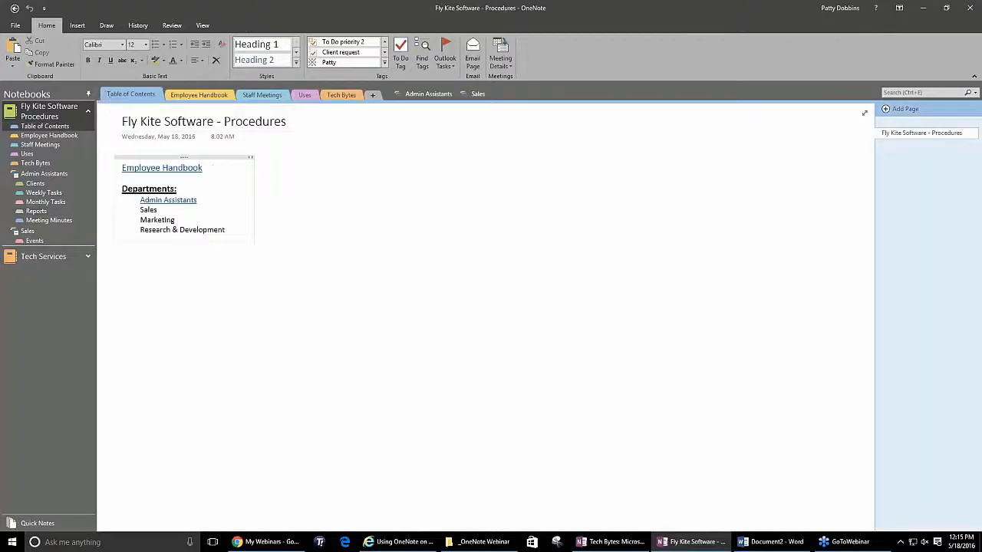
{"action": "left_click", "coordinate": [201, 200]}
{"action": "key", "text": "Return"}
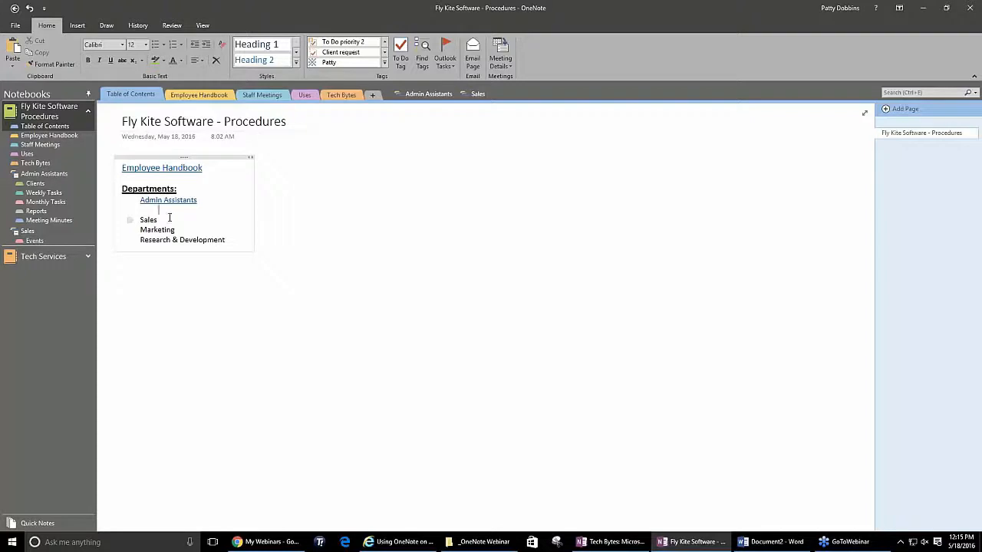
{"action": "key", "text": "ctrl+v"}
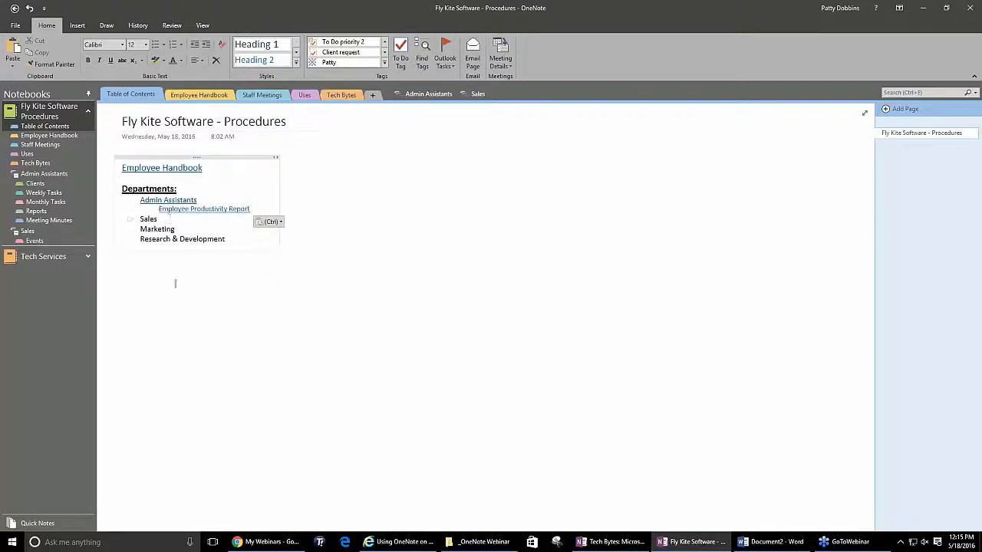
Follow the Employee Productivity Report link to check its target page, and return to the Table of Contents
{"action": "left_click", "coordinate": [154, 281]}
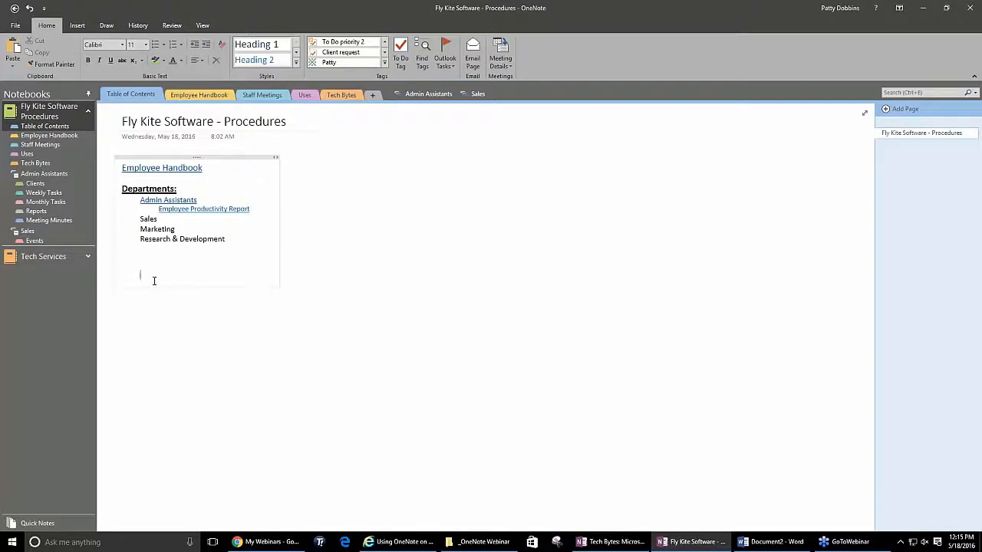
{"action": "left_click", "coordinate": [210, 215]}
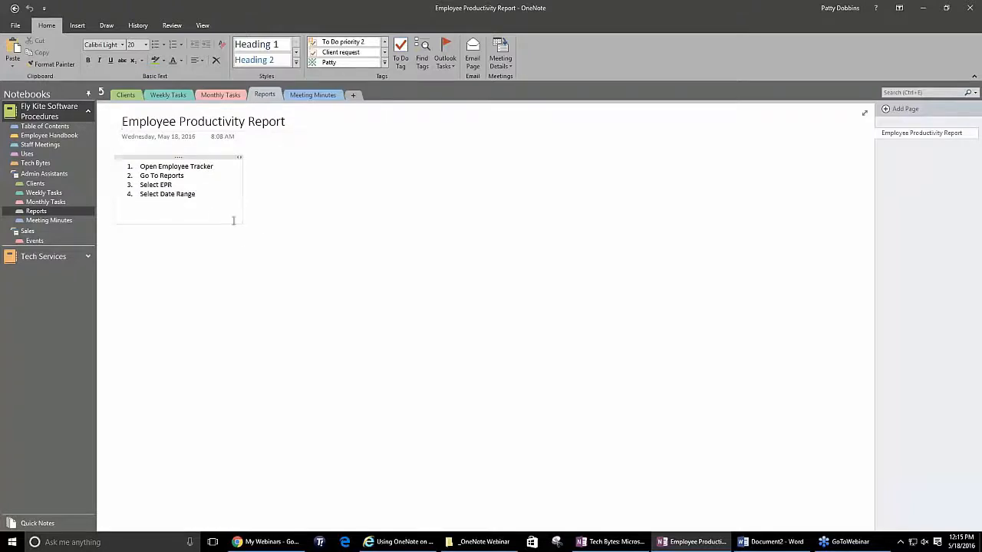
{"action": "left_click", "coordinate": [100, 92]}
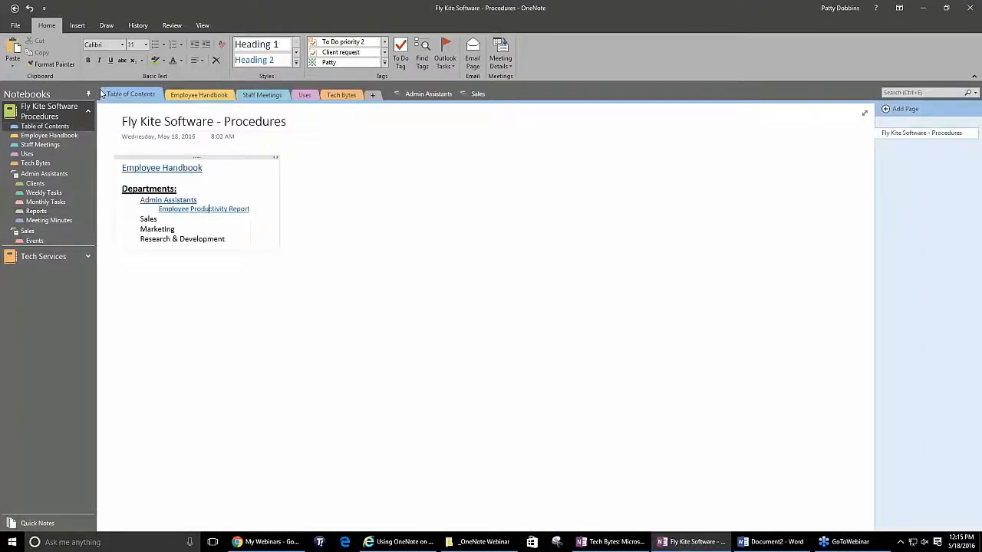